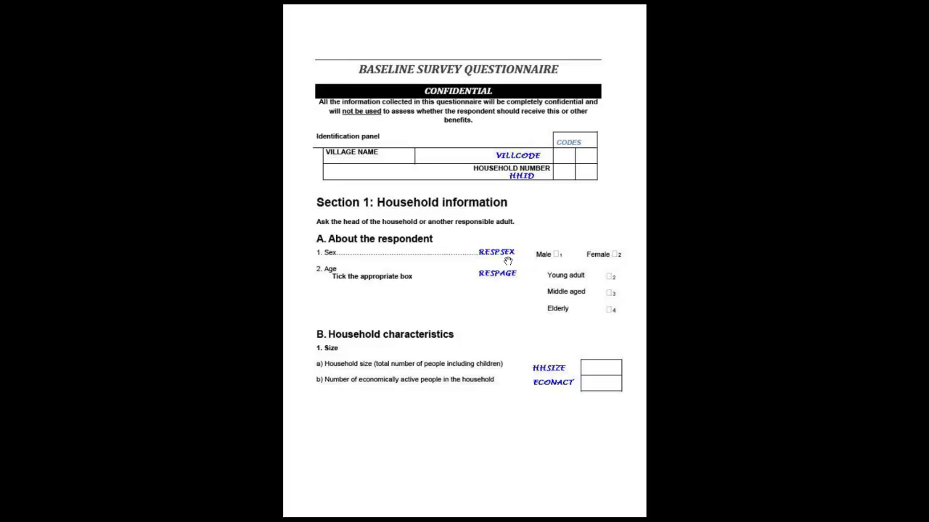
Look through the pages of the baseline survey questionnaire and its variable names
key("Right")
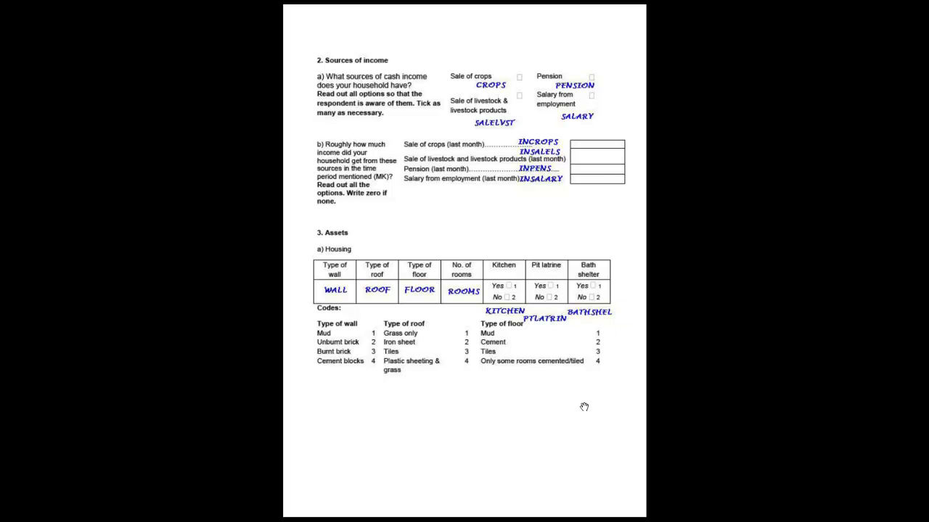
key("Right")
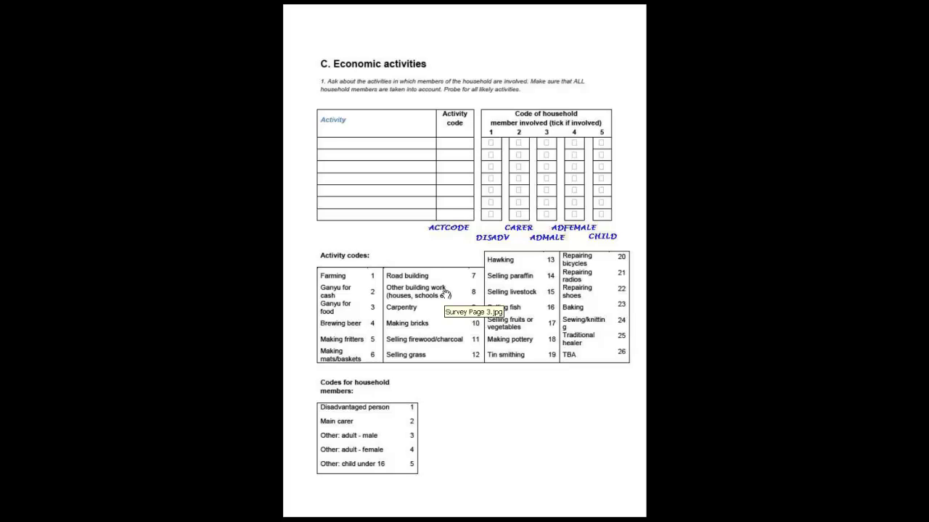
key("Right")
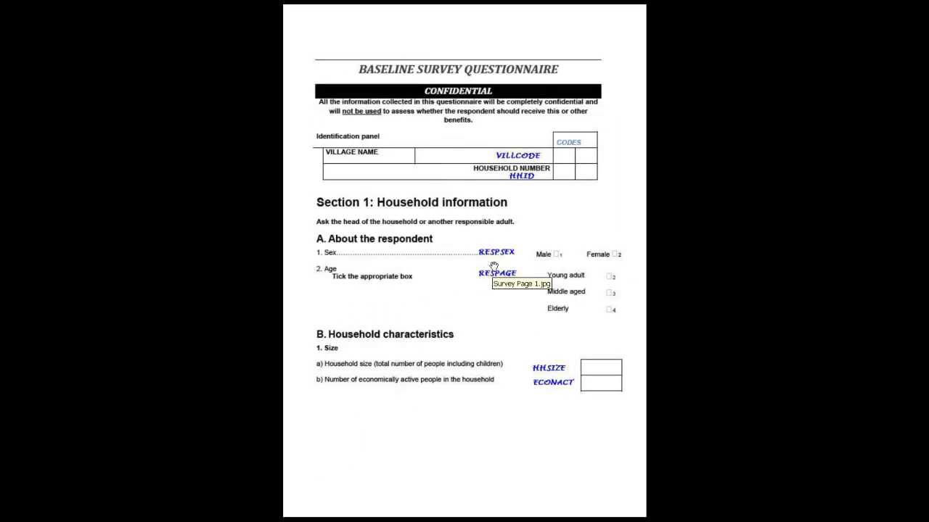
Switch to CSPro and add a value set to the Sex of respondent item, keeping the suggested label and name
key("alt+Tab")
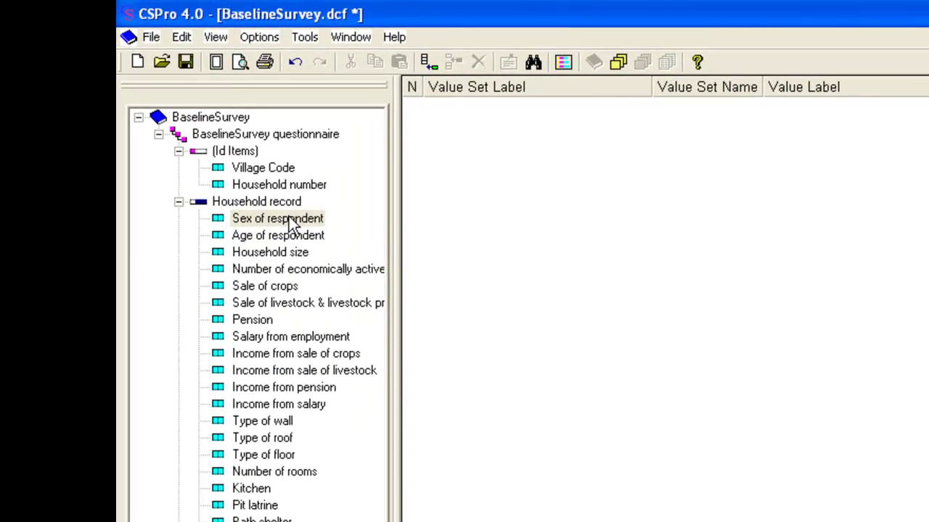
right_click(289, 216)
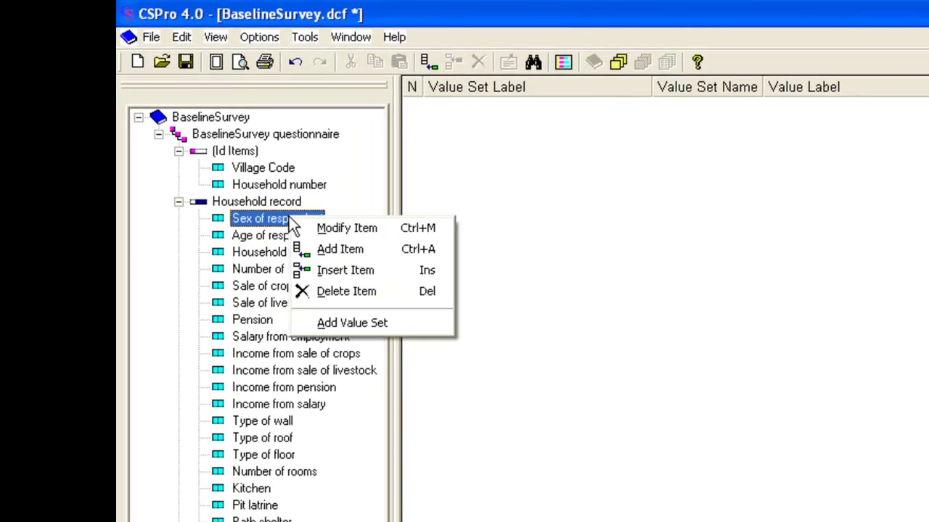
left_click(375, 322)
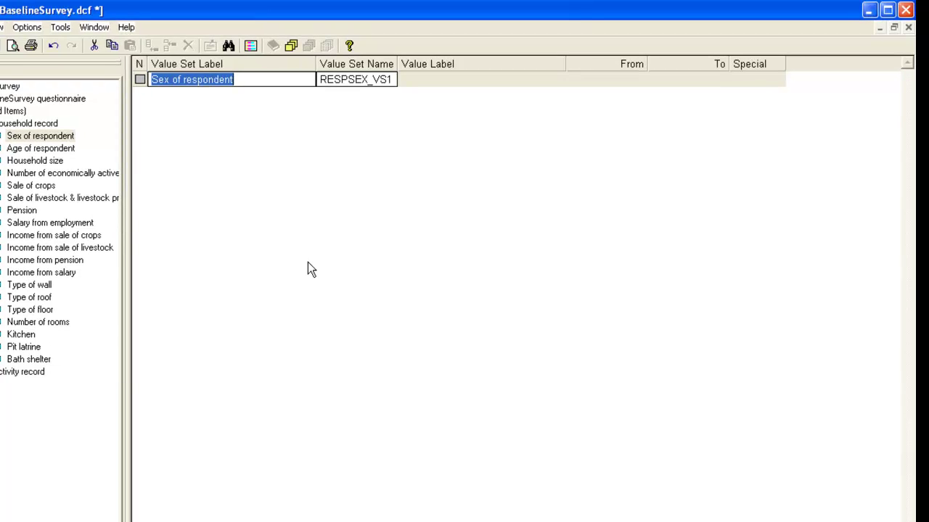
key("Return")
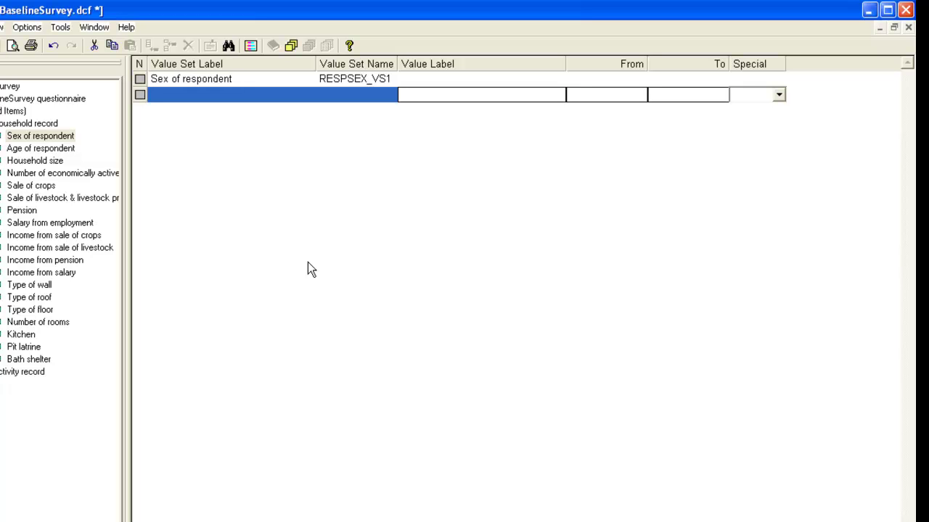
Enter Male with code 1 and Female with code 2 in the Sex of respondent value set
type("Male")
left_click(625, 94)
type("1")
key("Tab")
key("Tab")
key("Tab")
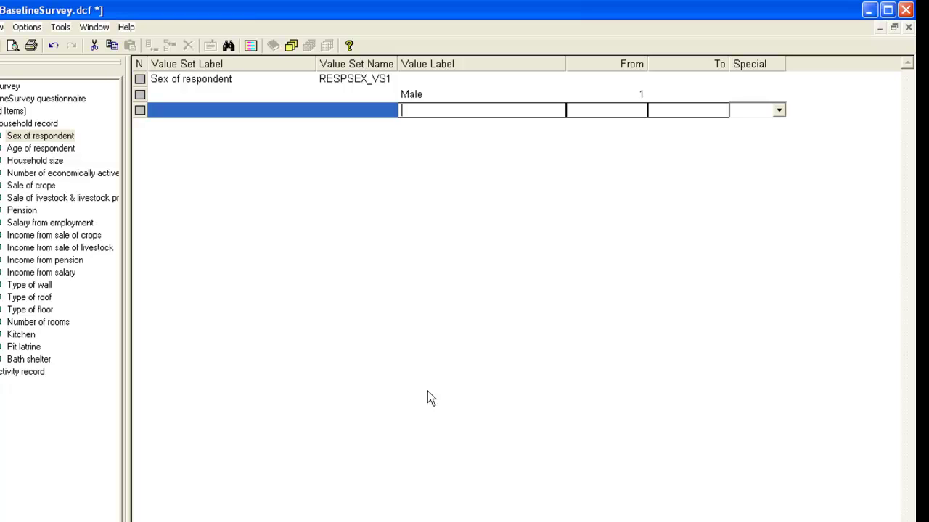
type("Female")
key("Tab")
type("2")
key("Return")
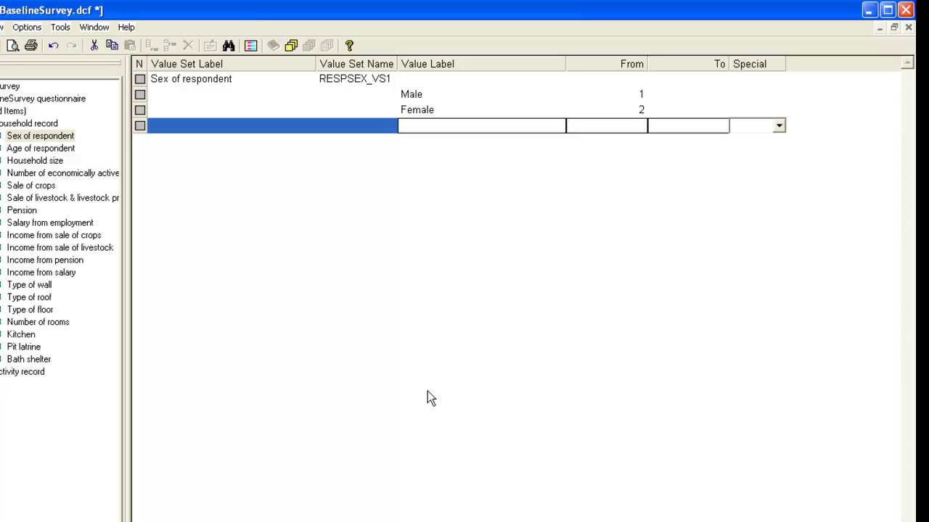
key("Escape")
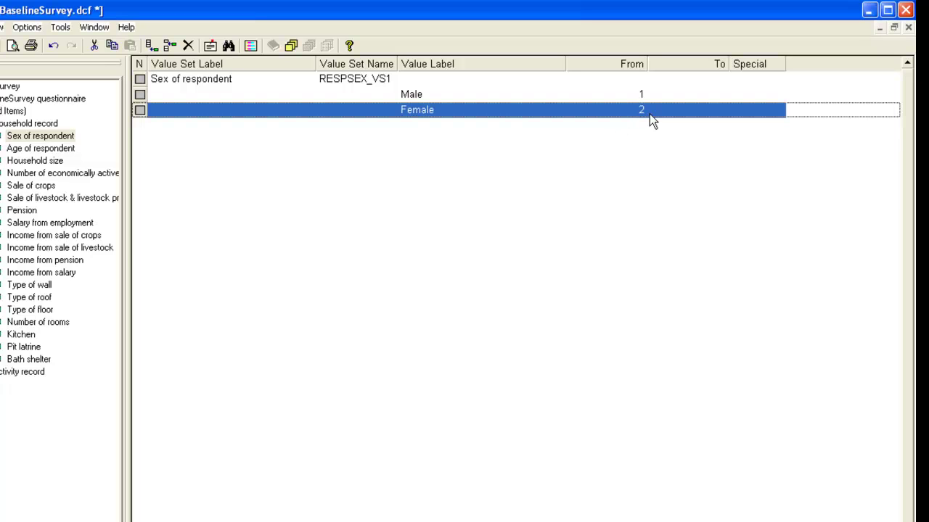
Review the value sets from Age of respondent onward against the questionnaire
key("ctrl+Down")
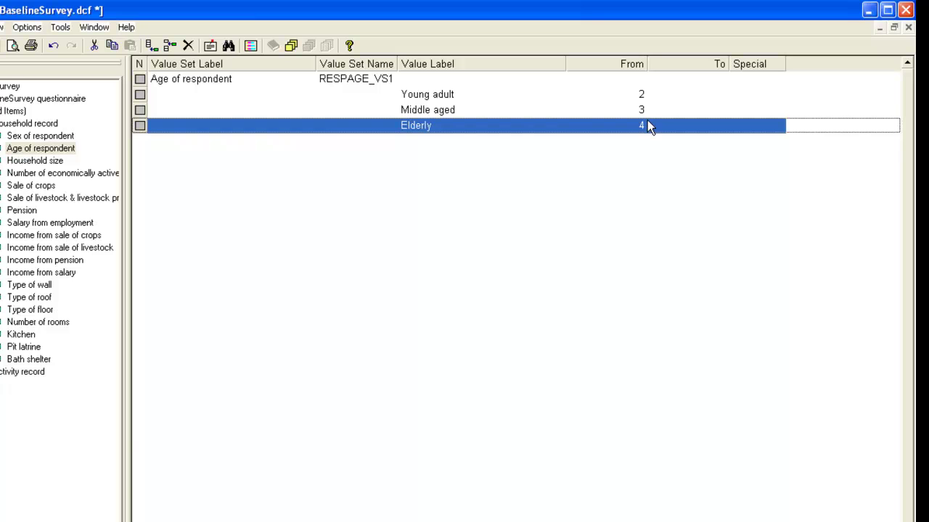
key("ctrl+Down")
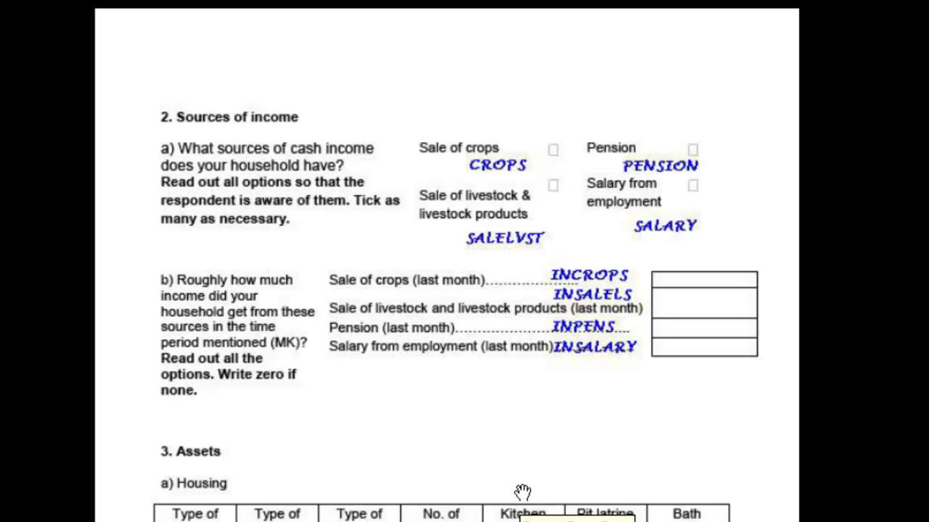
Return to CSPro from the questionnaire and add a value set to the Sale of crops item
key("alt+Tab")
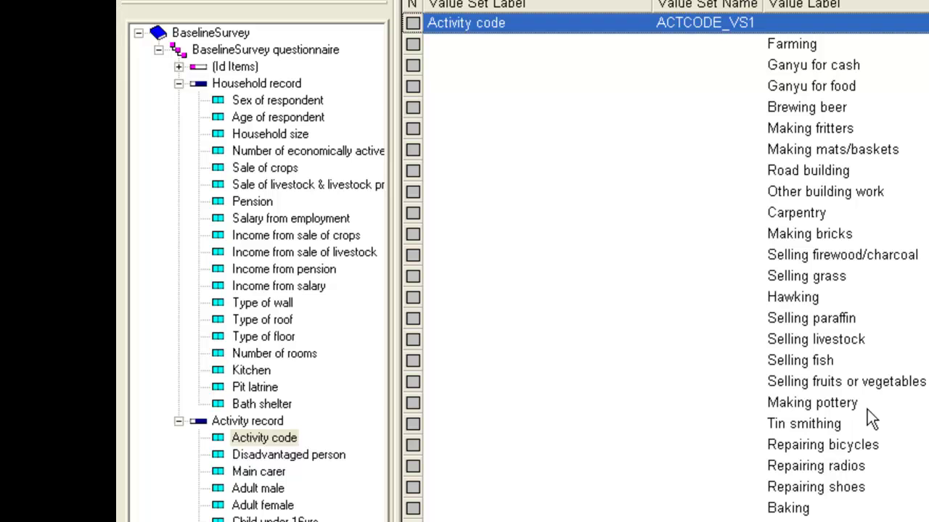
right_click(289, 173)
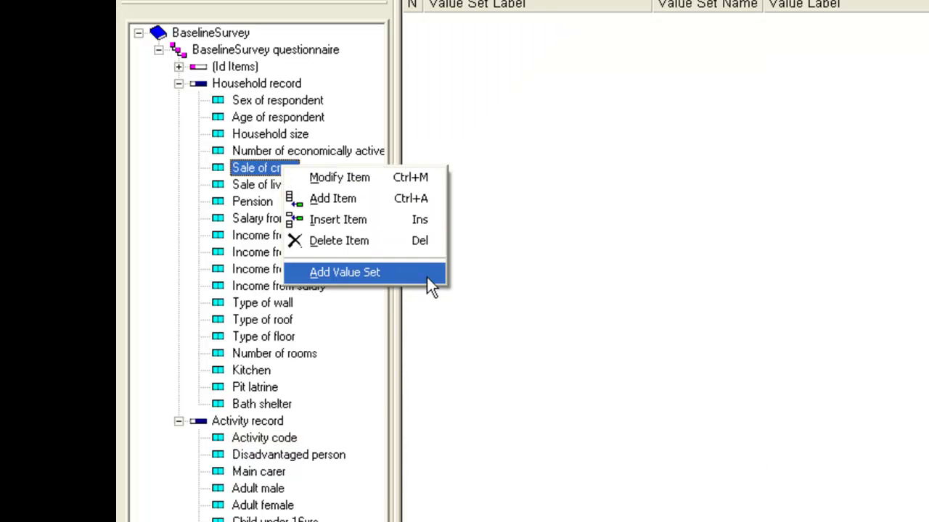
left_click(426, 276)
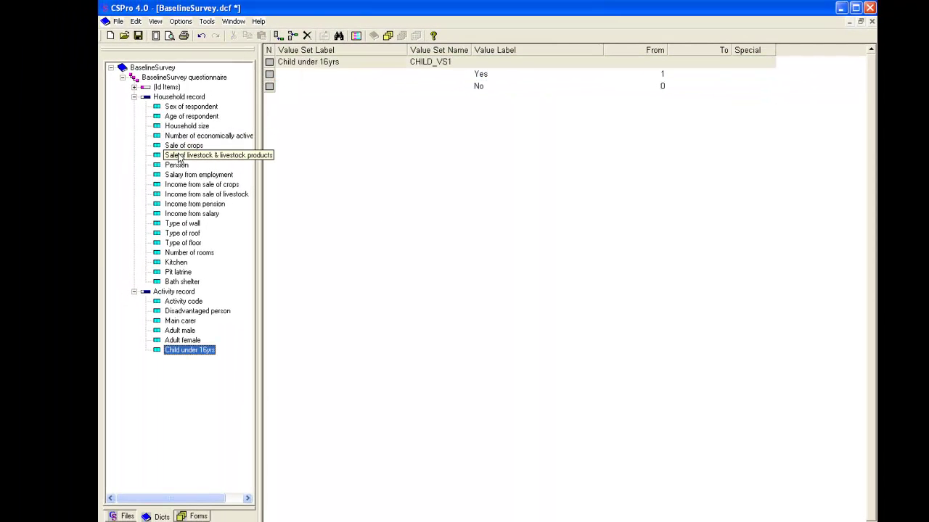
Review the value sets of the livestock sales, pension and salary items and of the household member items in the Activity record
left_click(178, 156)
left_click(179, 166)
left_click(178, 176)
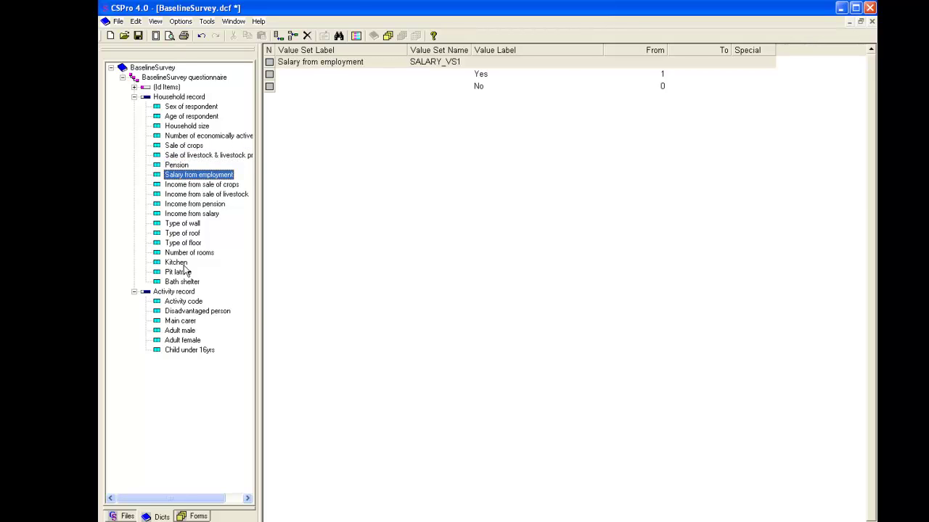
left_click(185, 312)
left_click(182, 321)
left_click(179, 330)
left_click(178, 340)
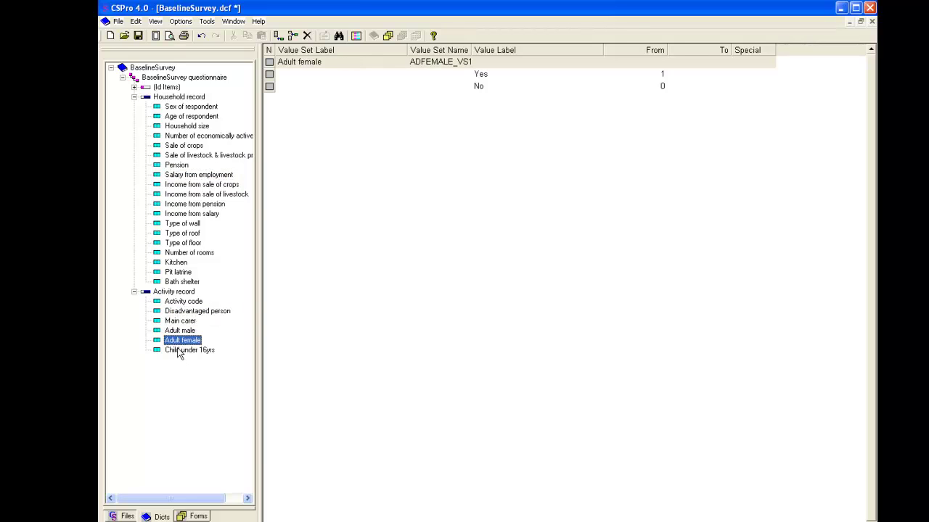
left_click(178, 351)
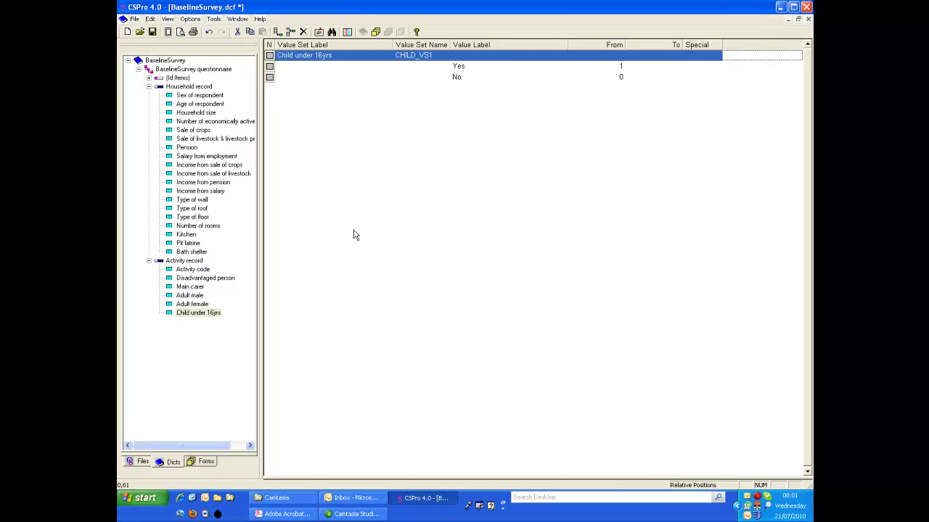
Check the length of the Household size item in the Household record's item list
left_click(192, 113)
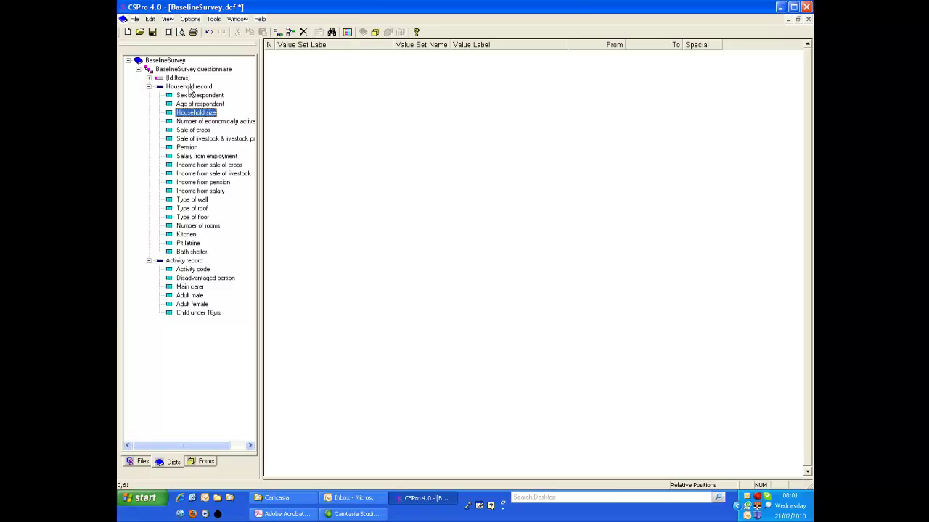
left_click(190, 87)
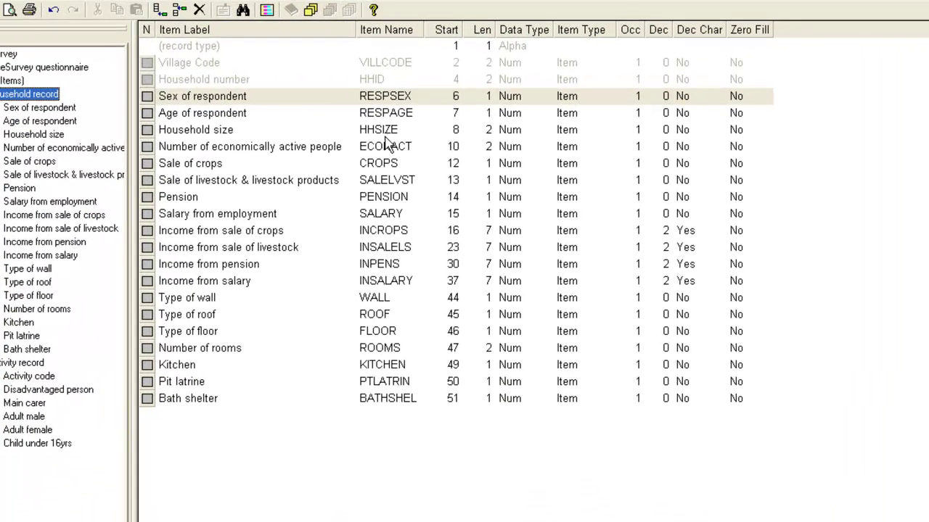
left_click(493, 132)
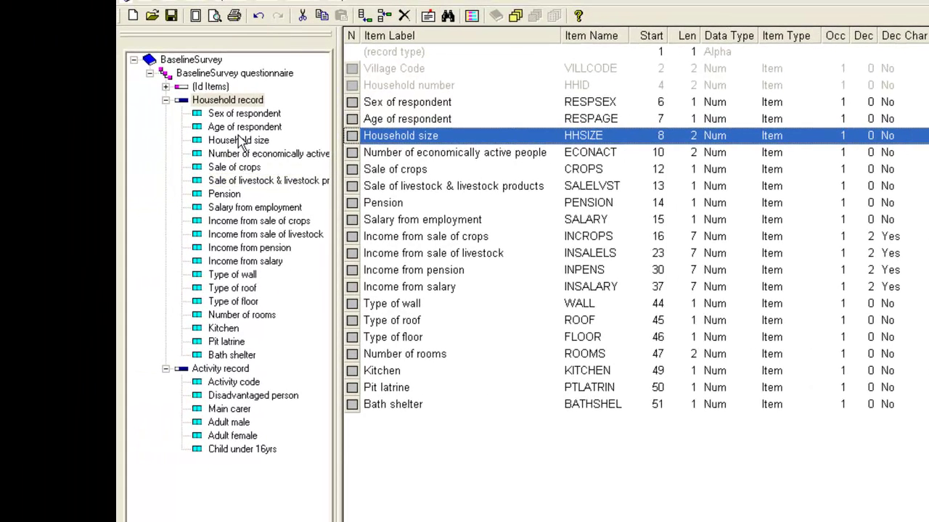
Add a value set to Household size with a "Valid values" range from 1 to 20
right_click(239, 139)
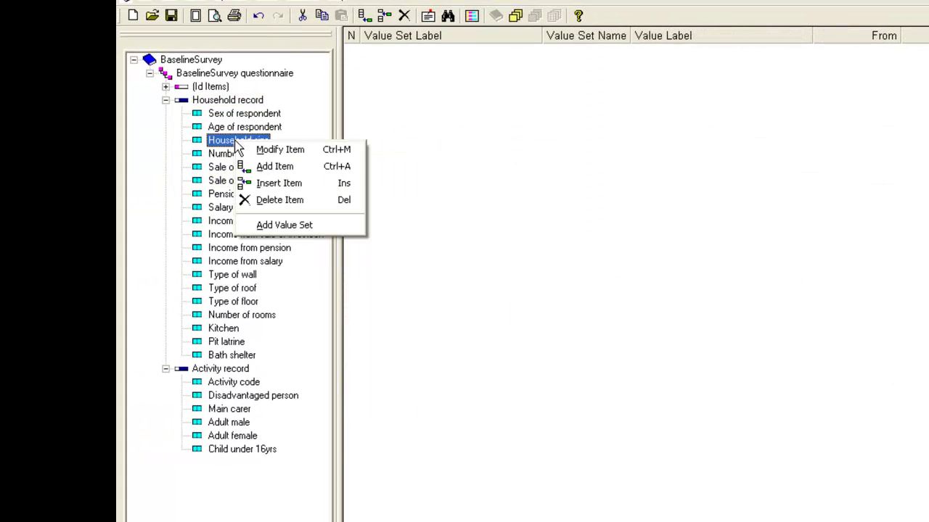
left_click(274, 225)
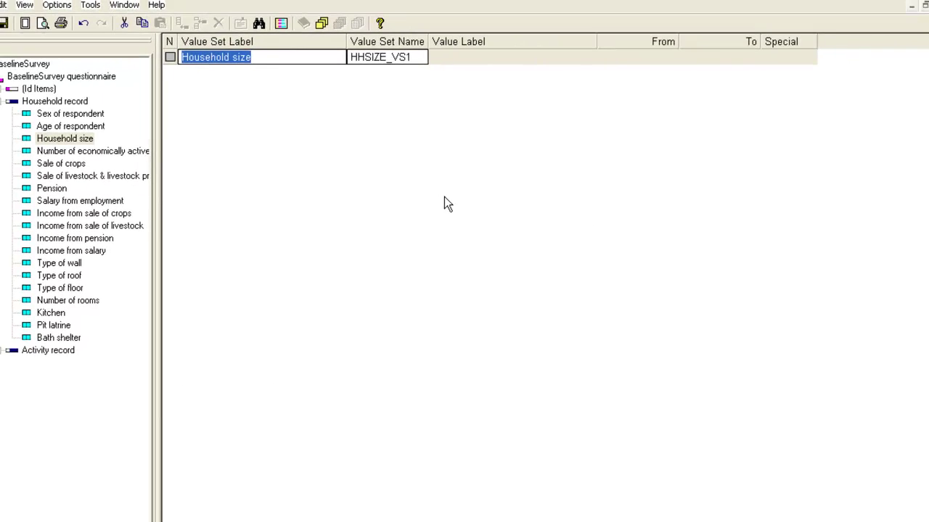
key("Return")
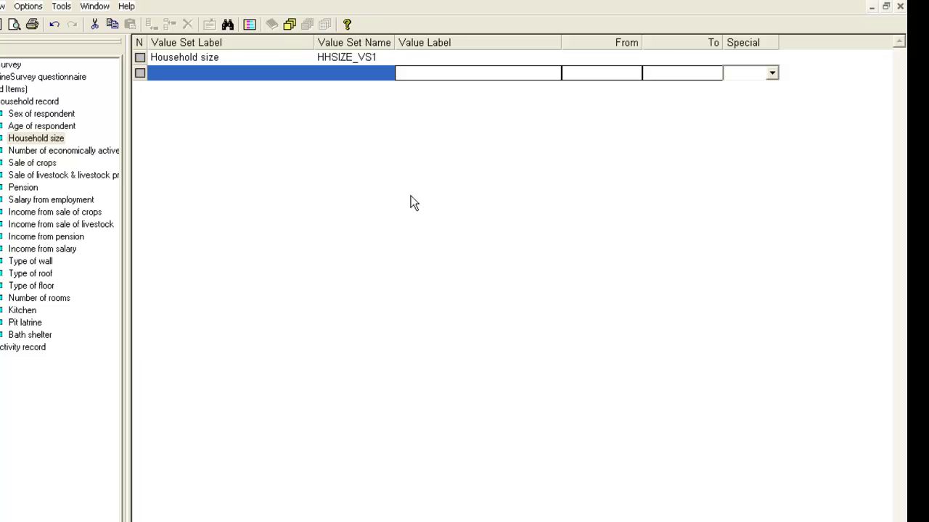
type("Valid values")
key("Tab")
type("20")
key("Return")
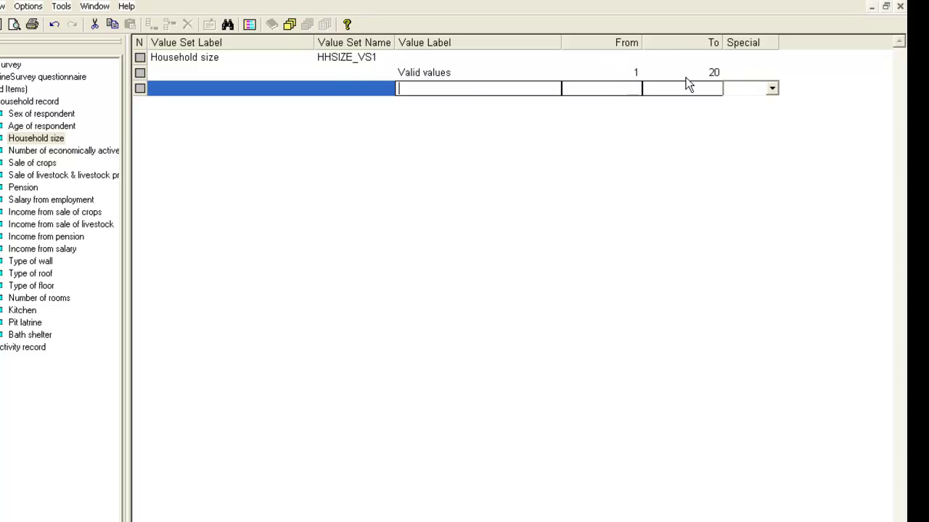
key("Escape")
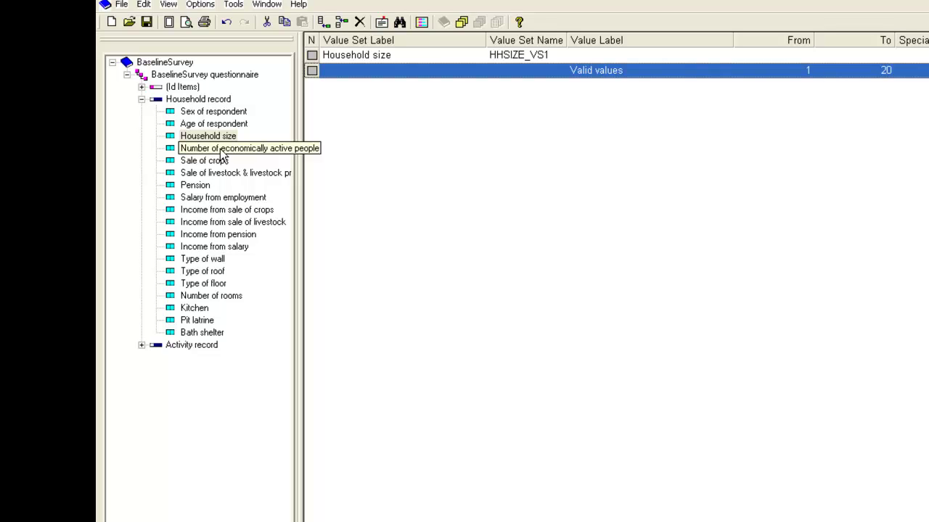
Add a value set to Number of economically active people with "Valid values" from 0 to 20
right_click(223, 155)
left_click(259, 226)
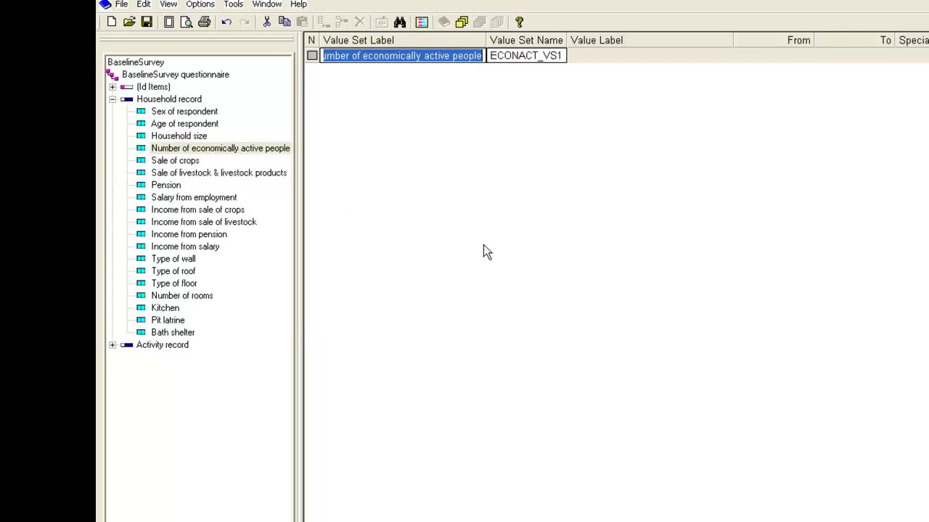
key("Return")
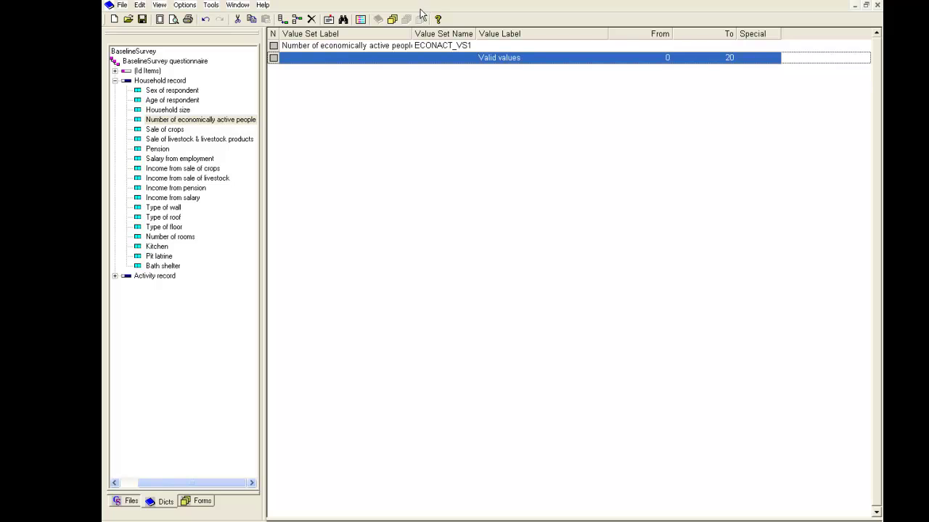
Check Income from sale of crops in the Household record's item list and add a value set to that item
key("Left")
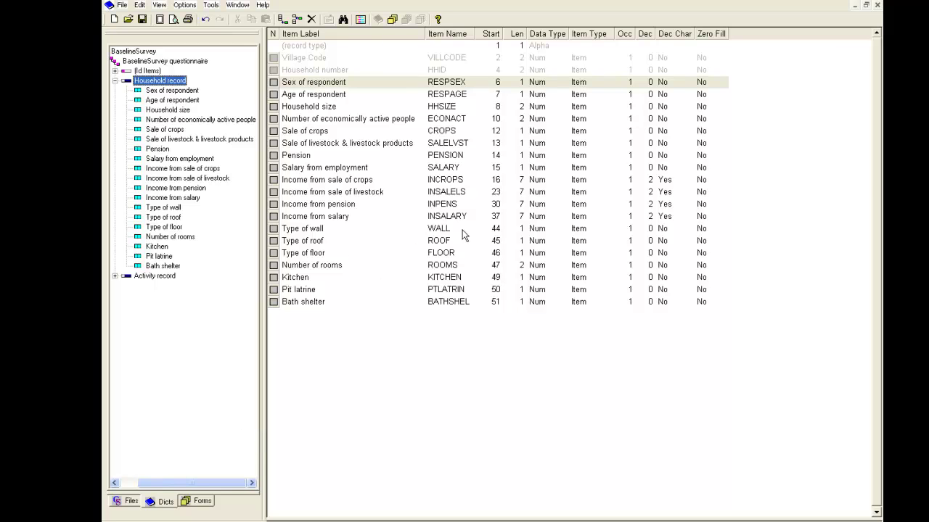
left_click(531, 181)
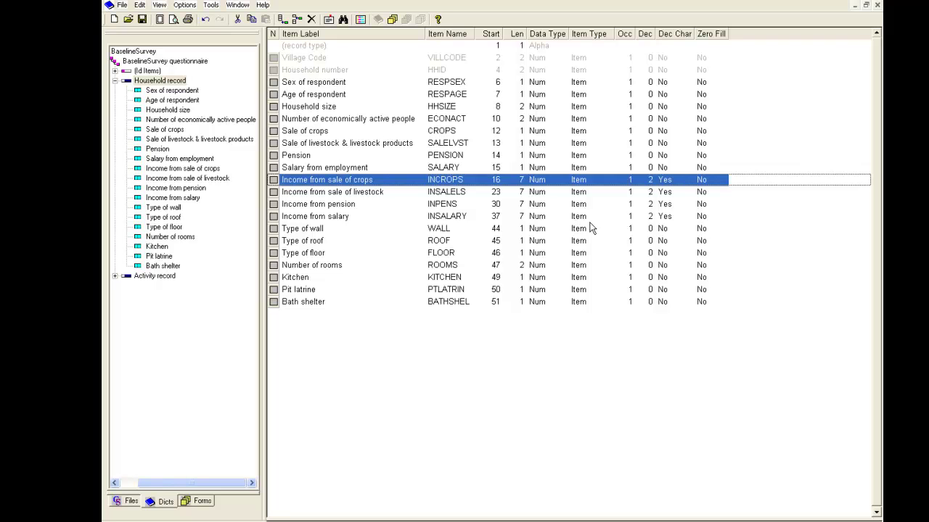
right_click(187, 171)
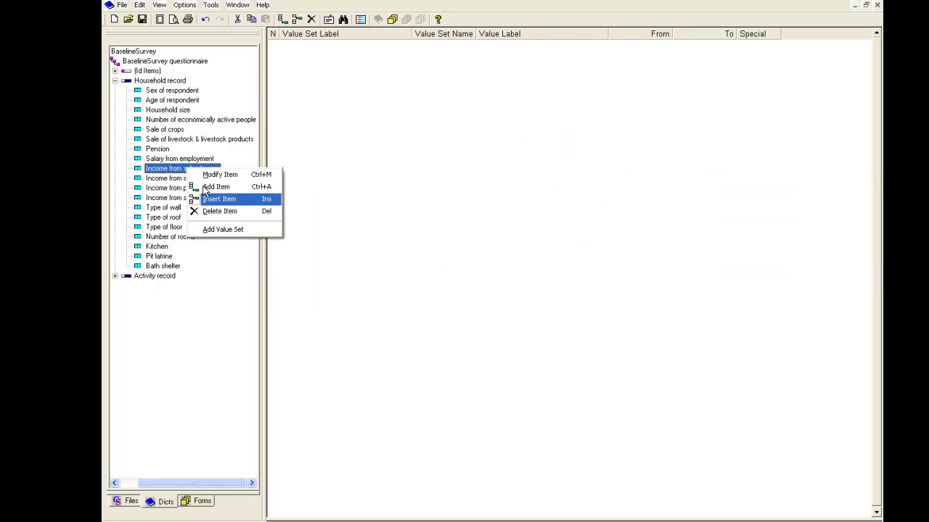
left_click(234, 231)
key("Return")
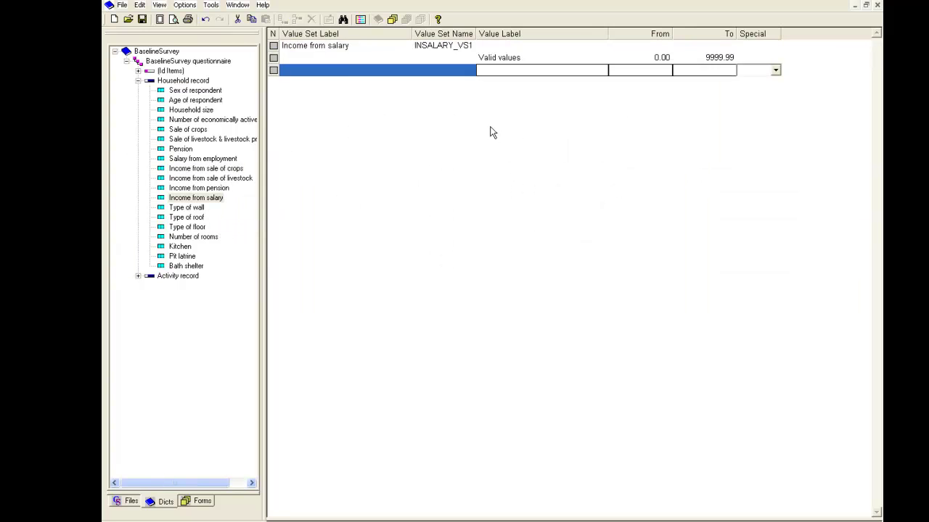